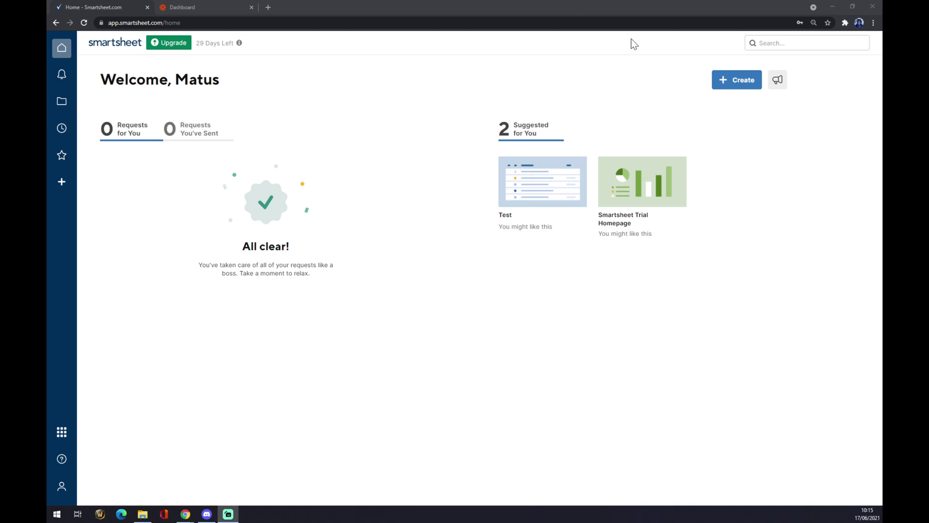
Look over the Test sheet, then return to the Smartsheet home page
click(536, 183)
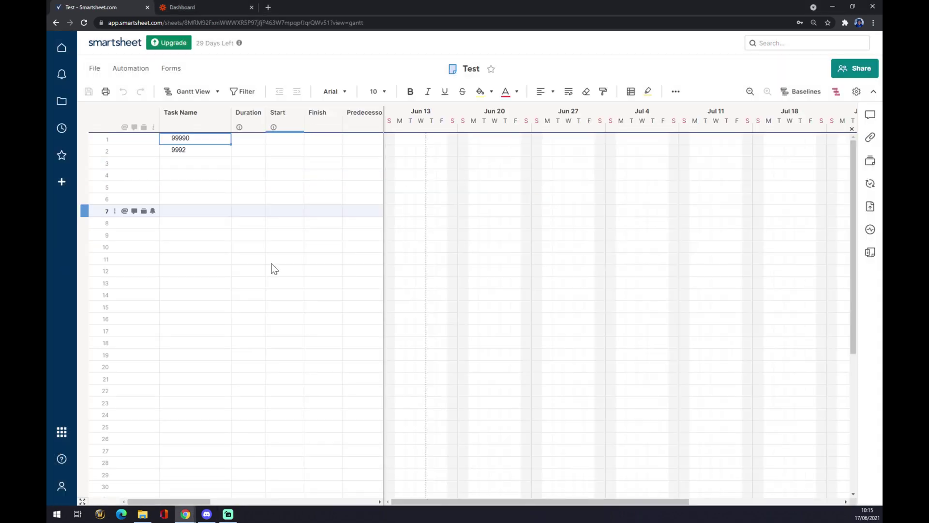
scroll(290, 290, down, 4)
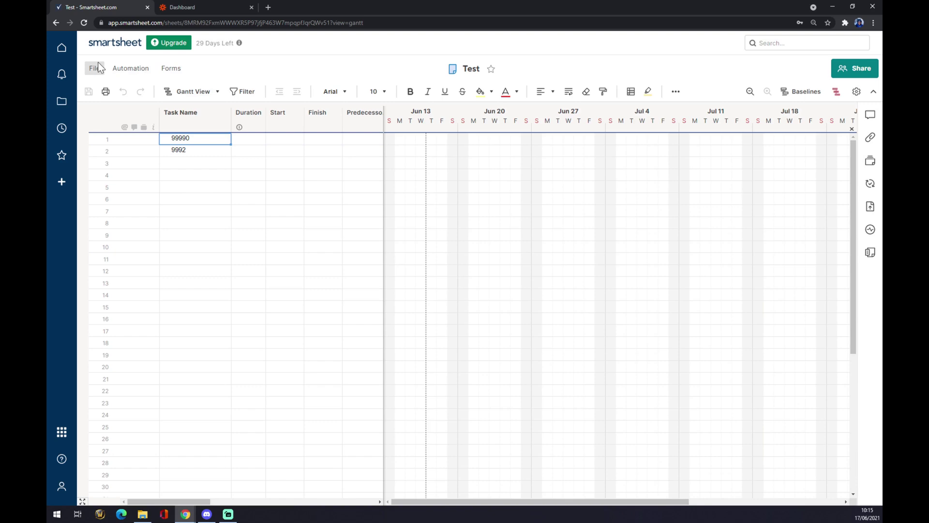
click(62, 50)
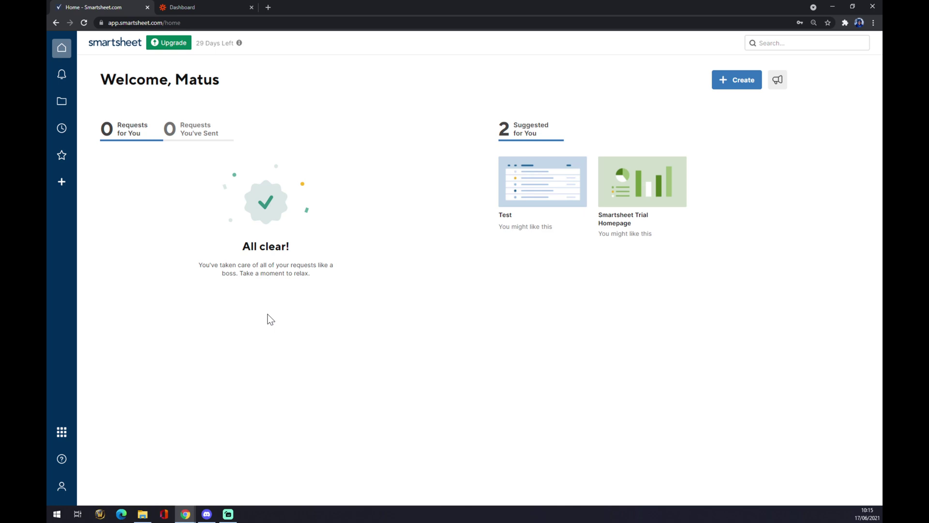
Reach the Solution Center through Account > Apps & Integrations and browse its listings
click(62, 489)
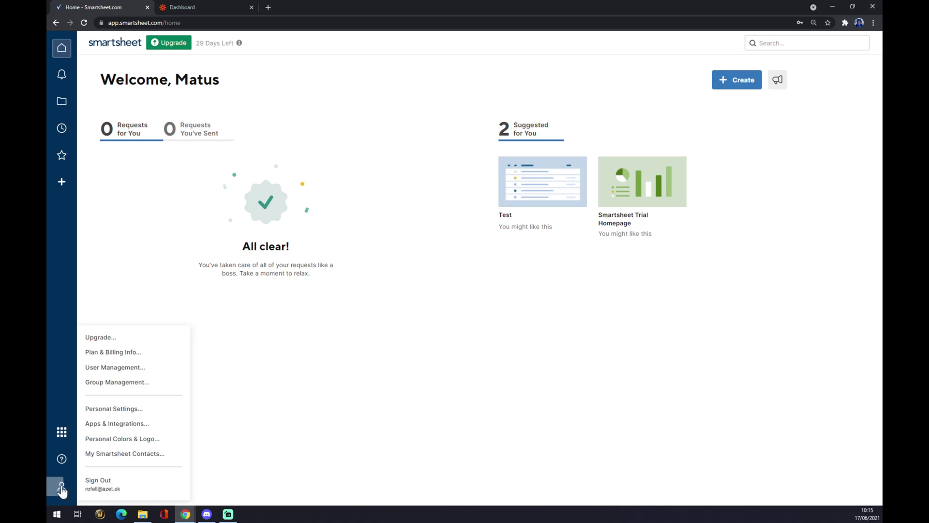
click(115, 424)
click(492, 199)
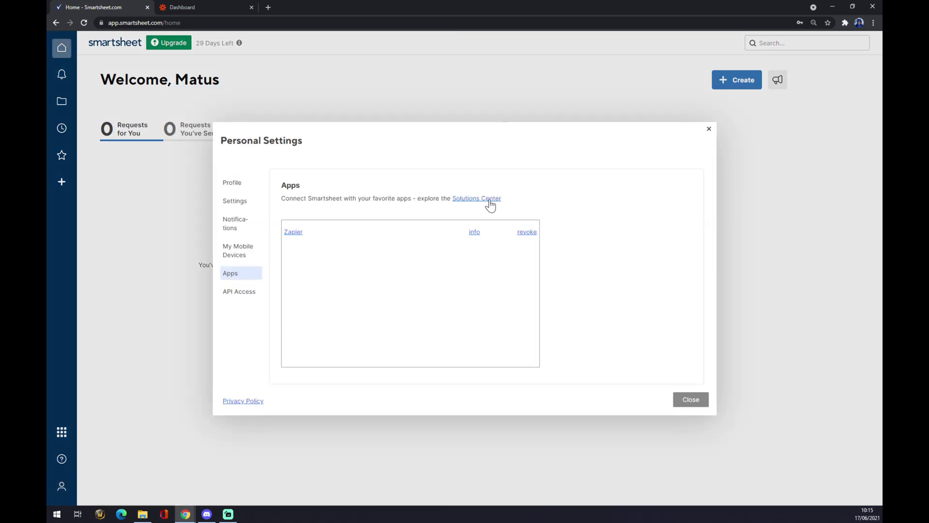
scroll(453, 315, down, 6)
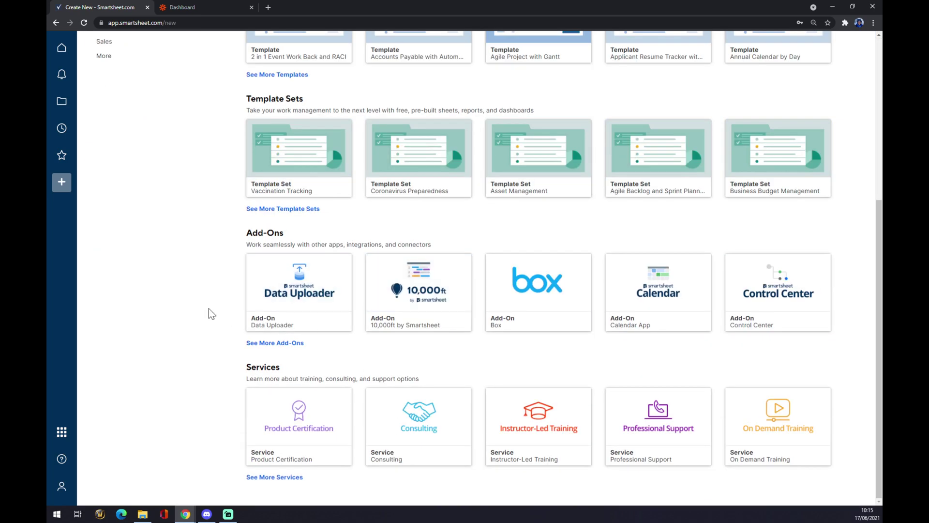
scroll(199, 324, up, 5)
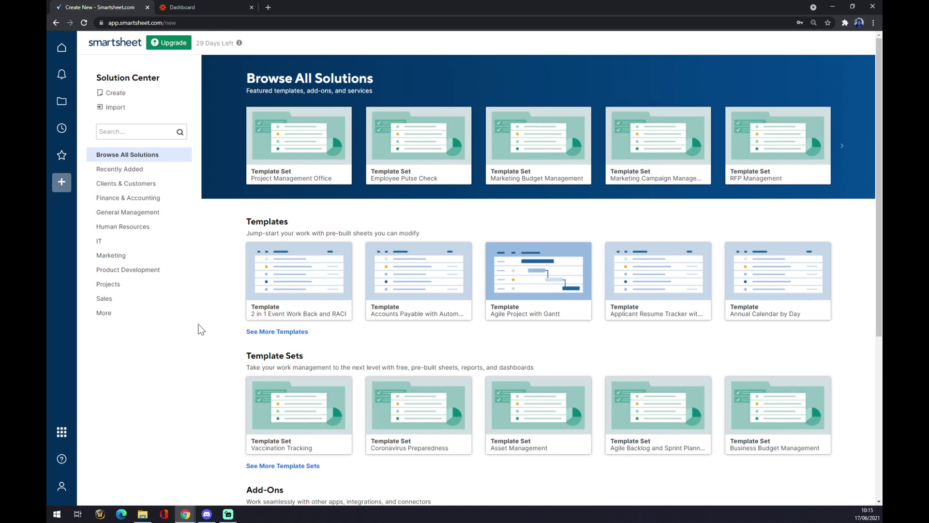
scroll(201, 329, down, 5)
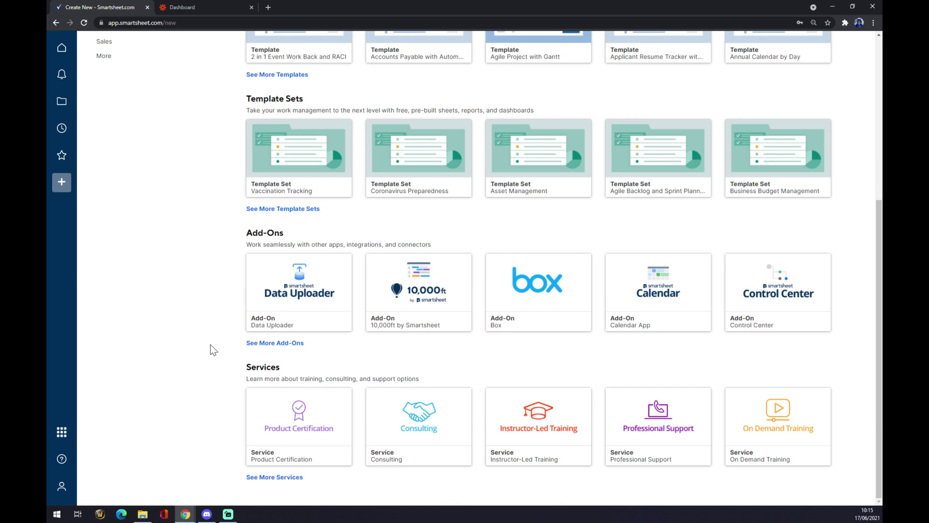
scroll(211, 351, up, 5)
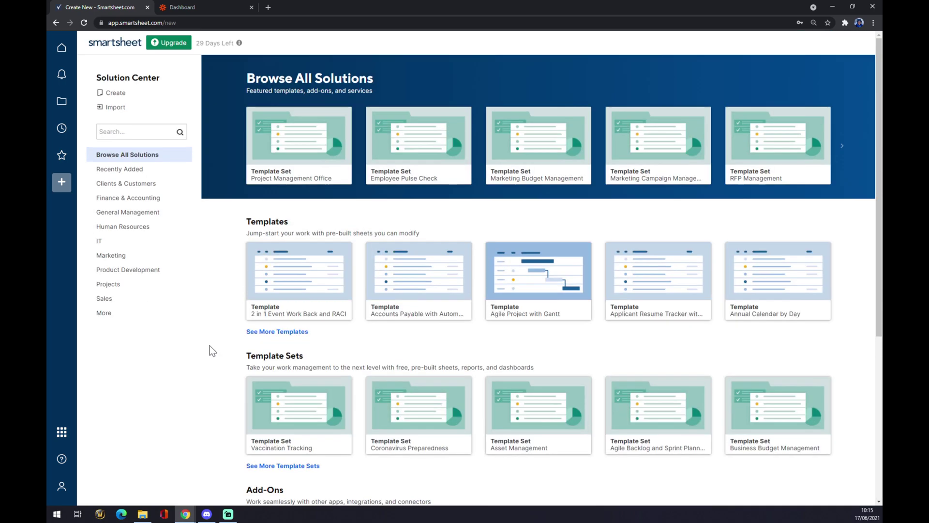
Switch to the Zapier dashboard and begin a new Zap with MAKE A ZAP
click(191, 8)
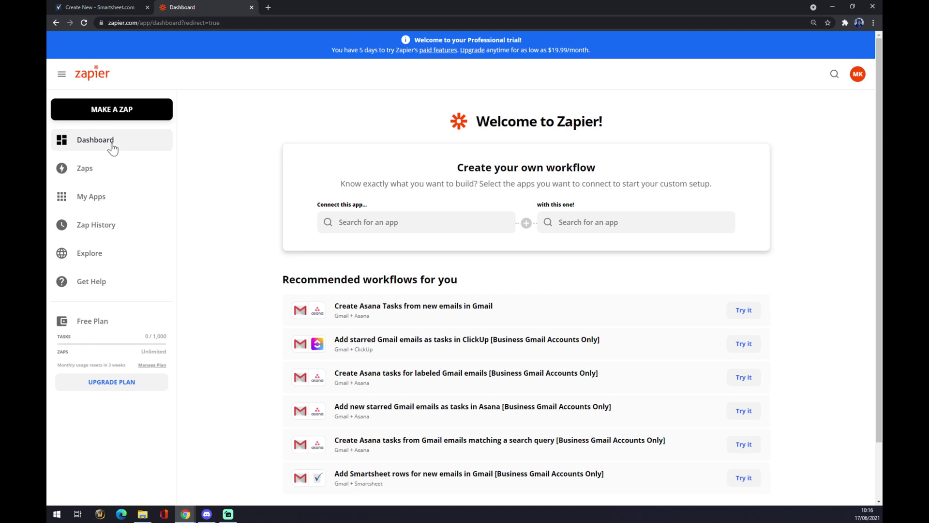
click(101, 111)
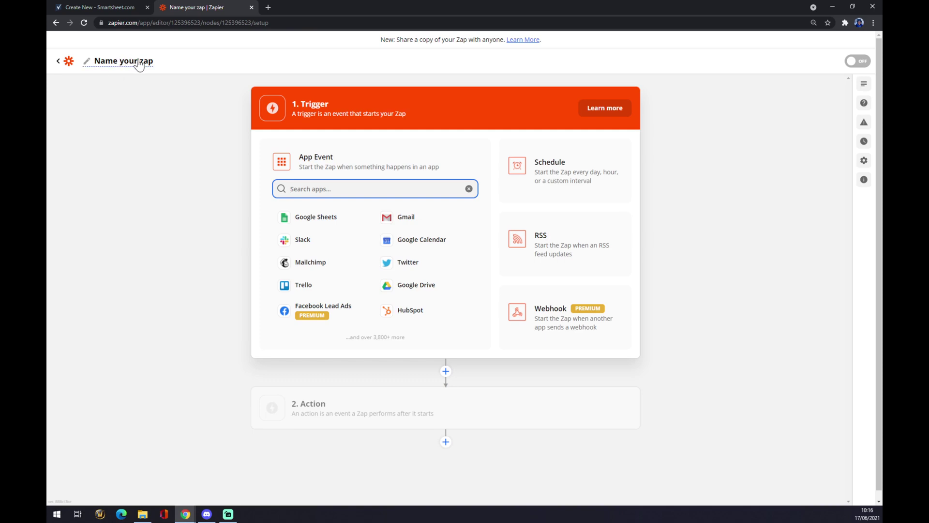
Rename the untitled Zap to 'smartsheet to slack'
click(139, 65)
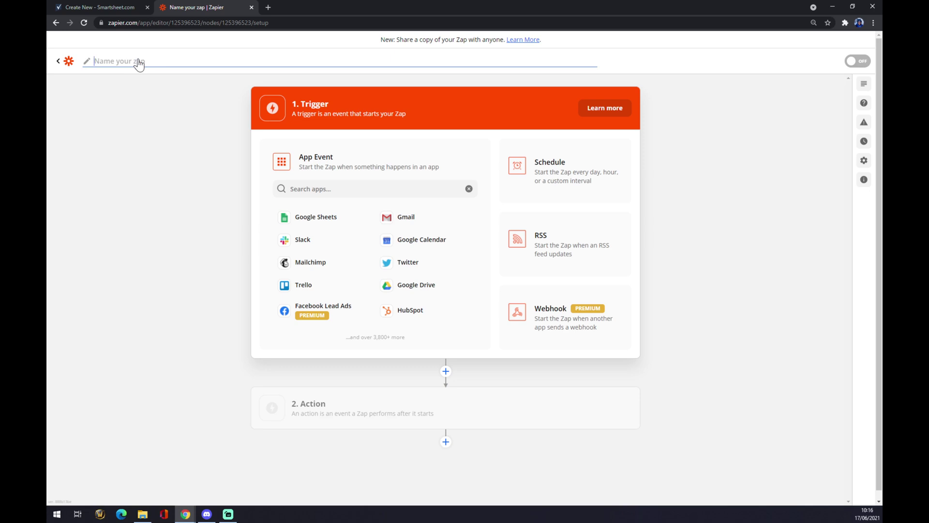
text(smartsheet to slack)
key(Return)
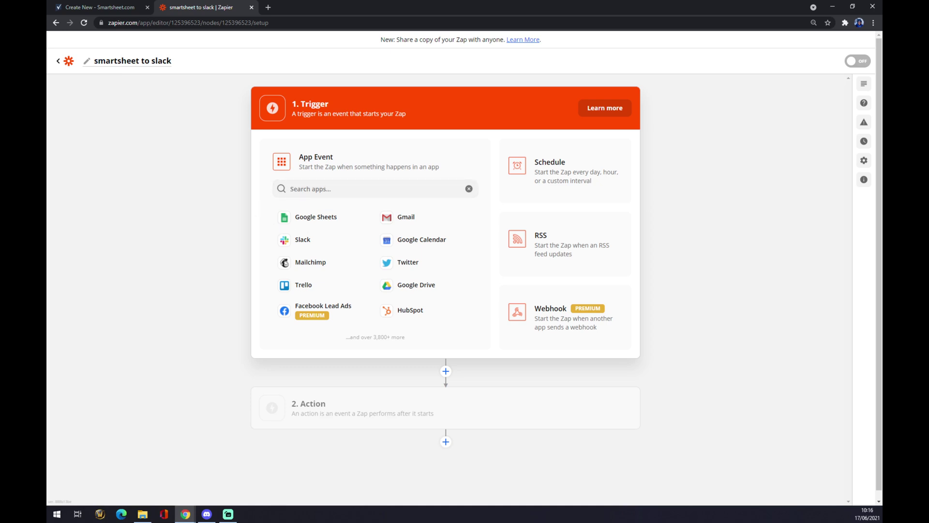
click(290, 189)
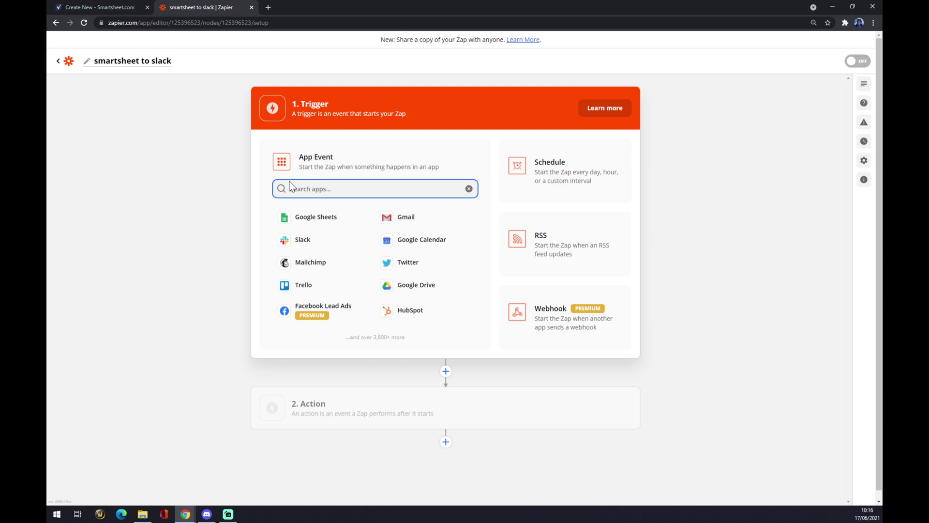
Choose Smartsheet as the trigger app with the Updated Row event
text(smartsheet)
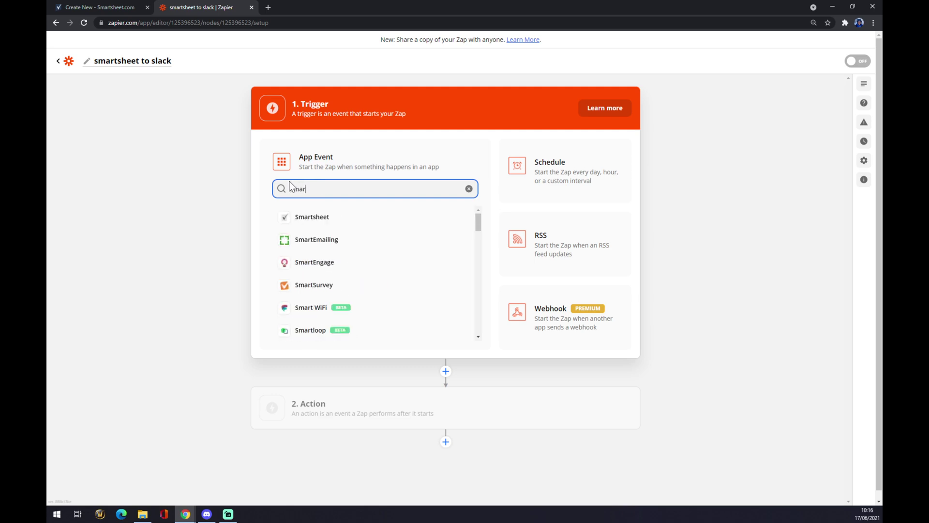
click(298, 219)
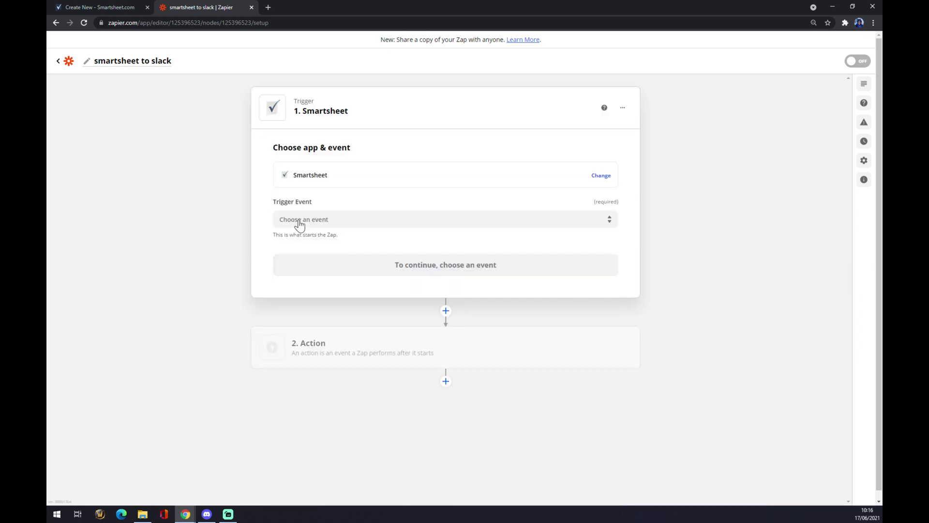
click(299, 222)
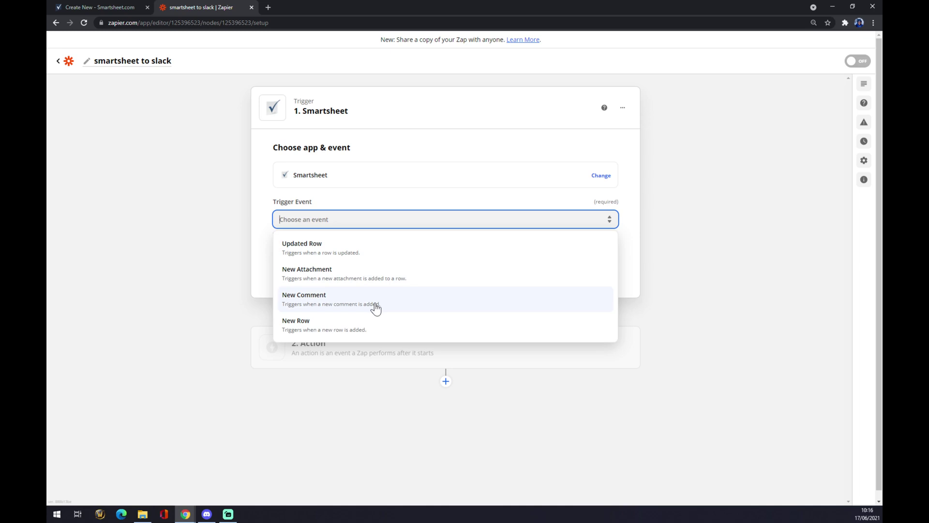
click(339, 256)
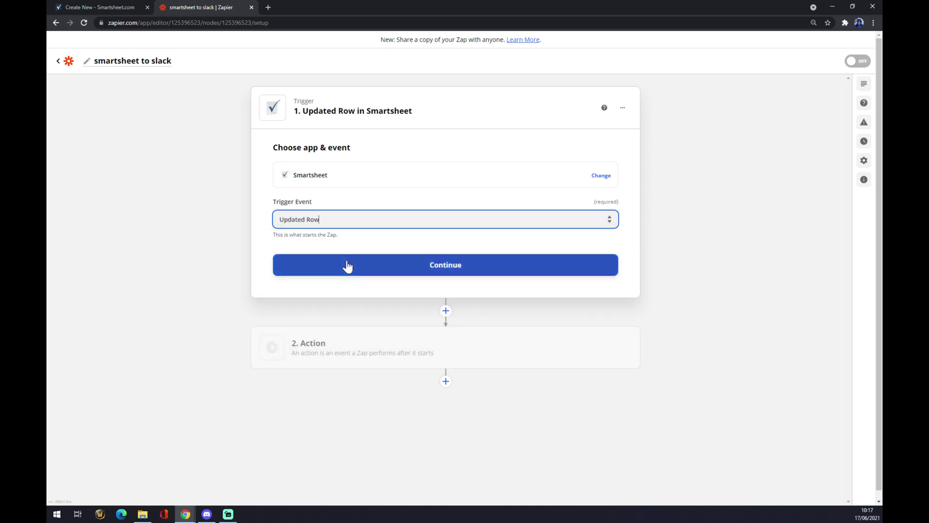
click(348, 267)
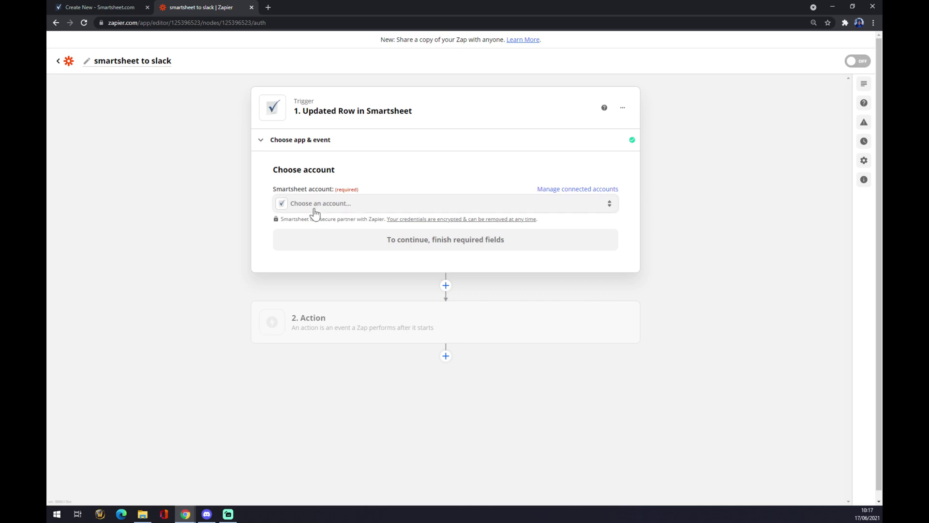
Select the connected Smartsheet account and the Test sheet to watch
click(324, 206)
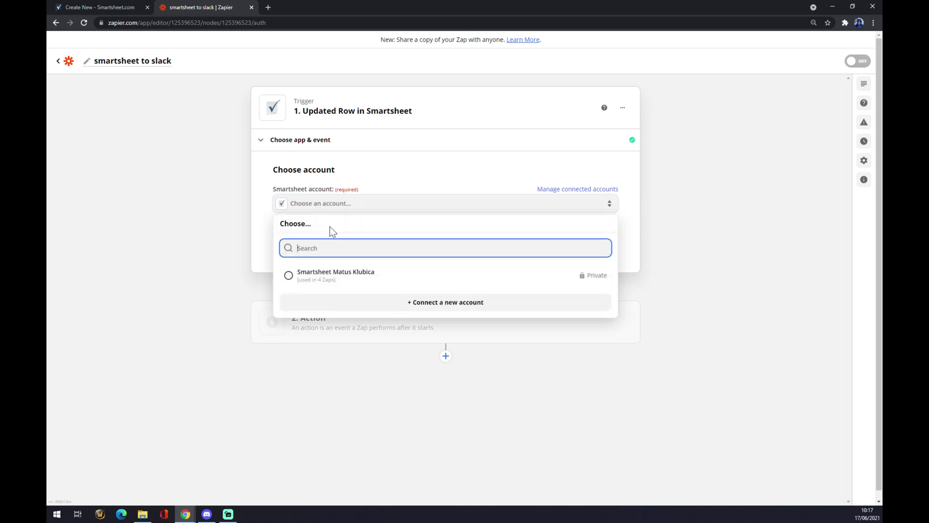
click(335, 279)
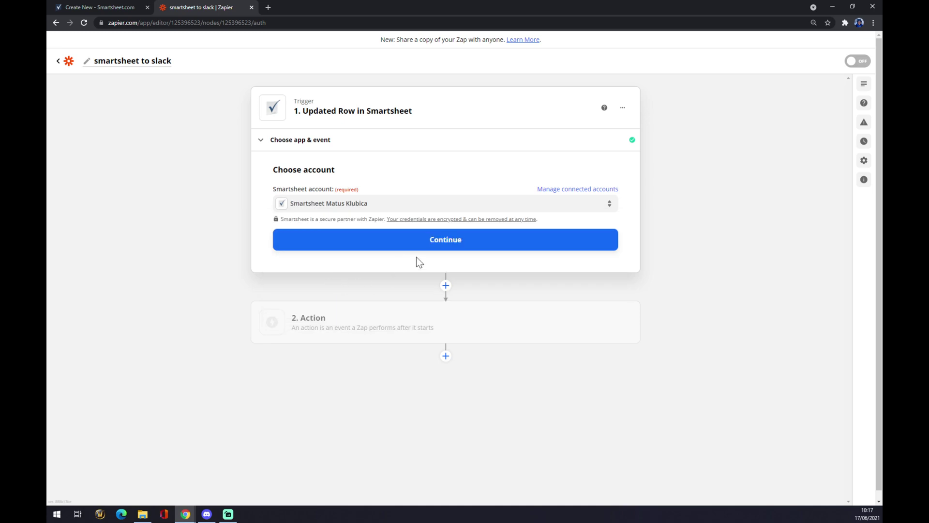
click(425, 242)
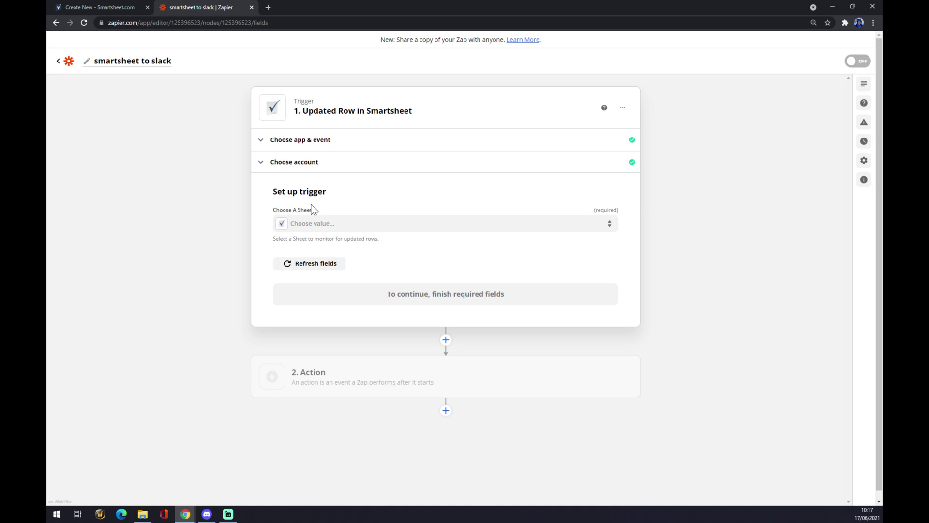
click(317, 223)
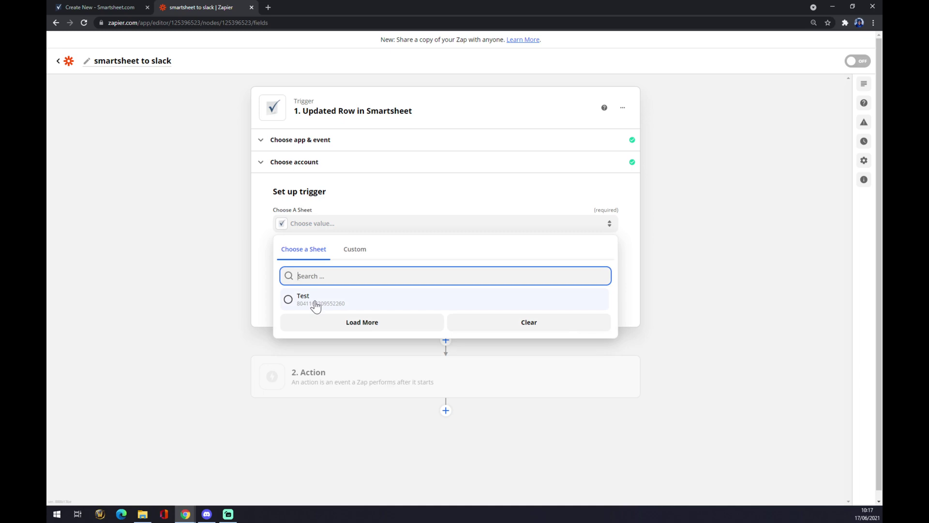
click(315, 305)
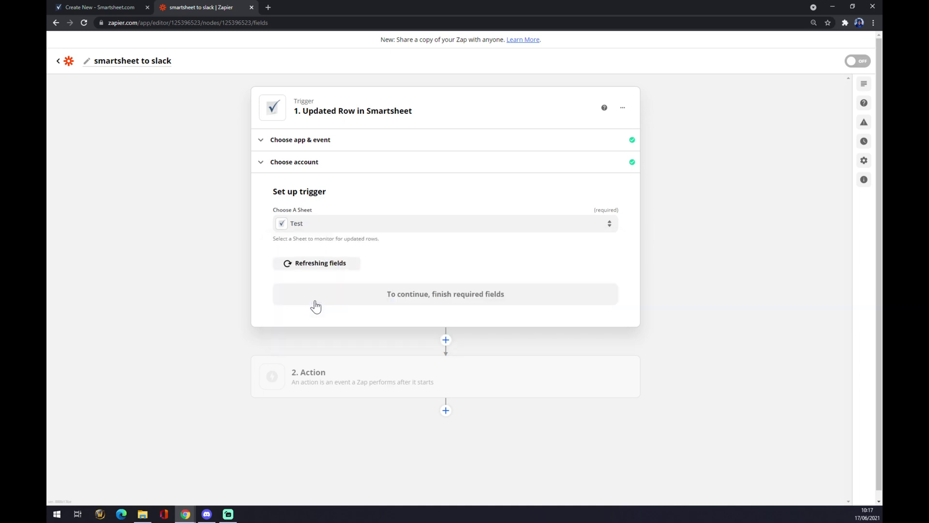
click(317, 304)
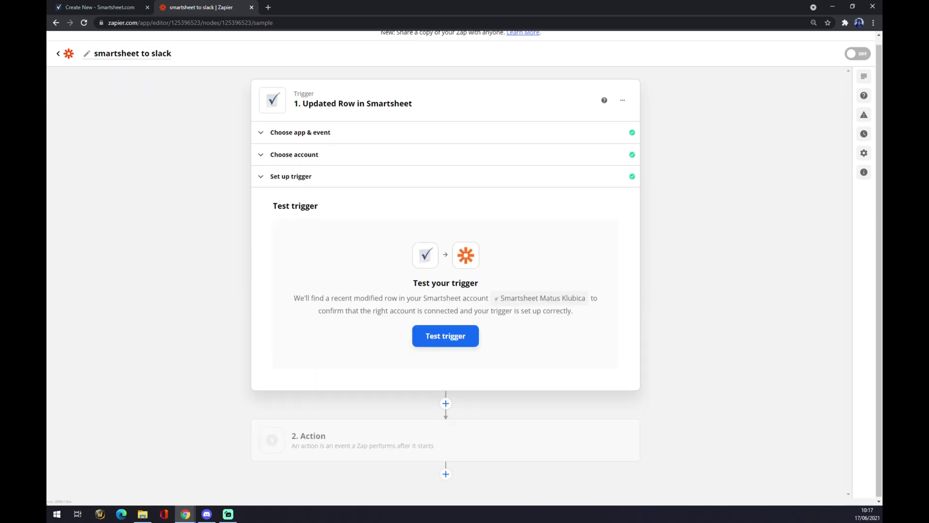
Set action step 2 to Slack with the Update Profile event
click(352, 446)
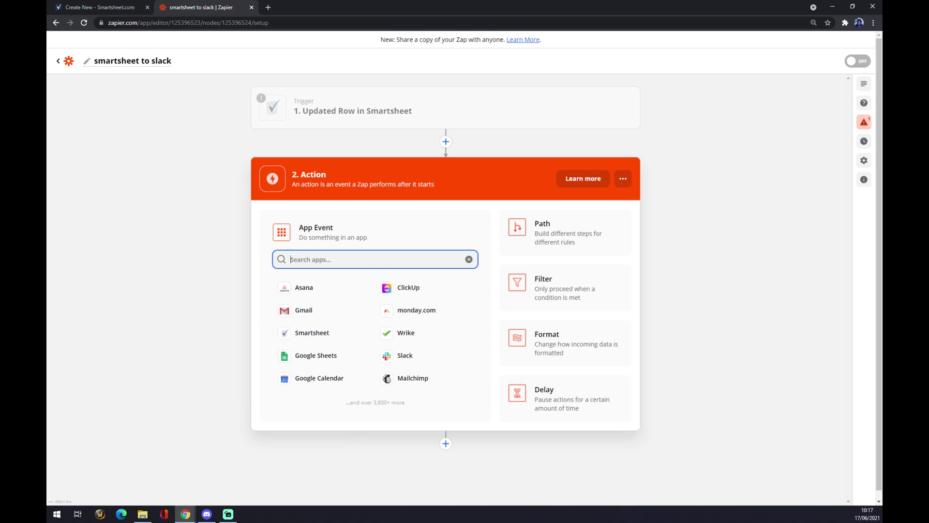
text(slack)
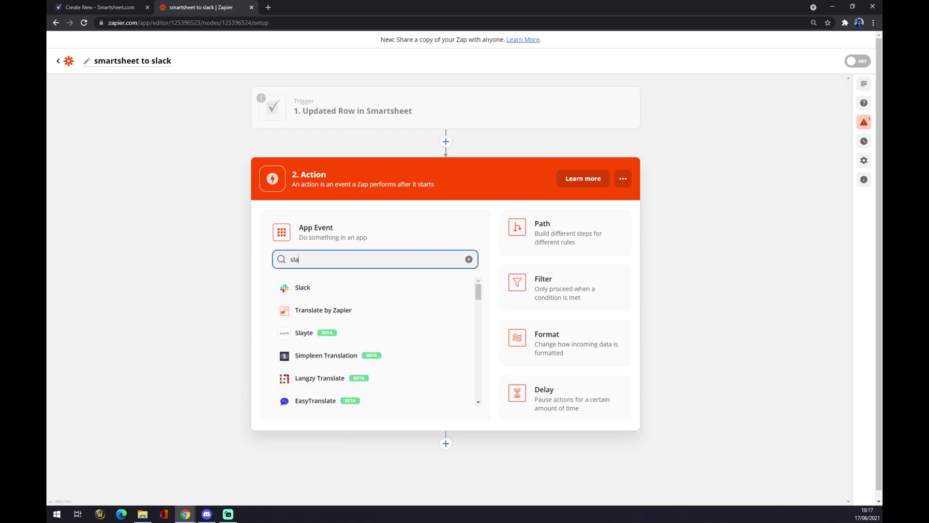
click(315, 289)
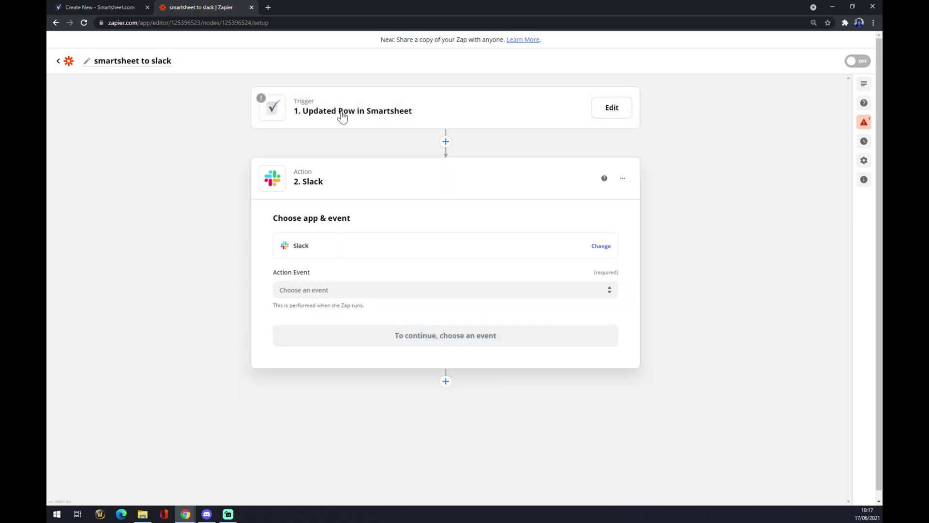
click(322, 290)
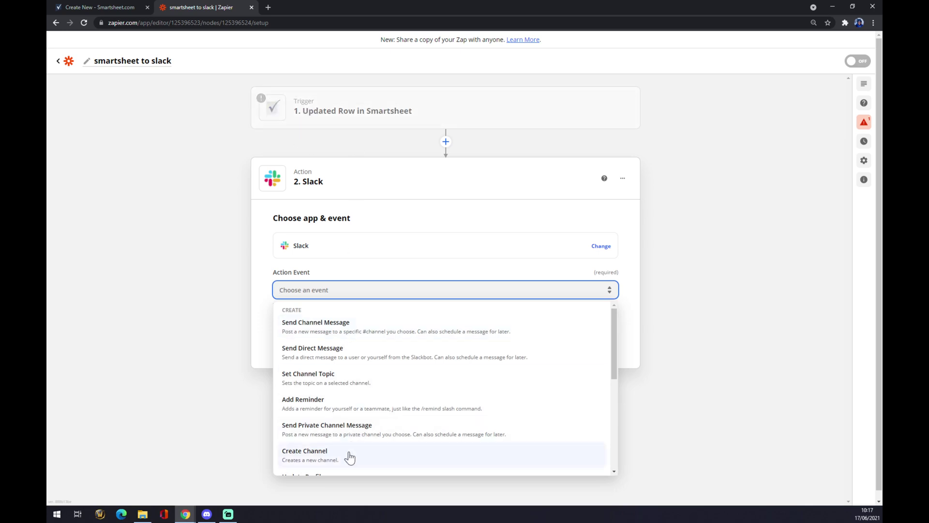
scroll(319, 387, down, 2)
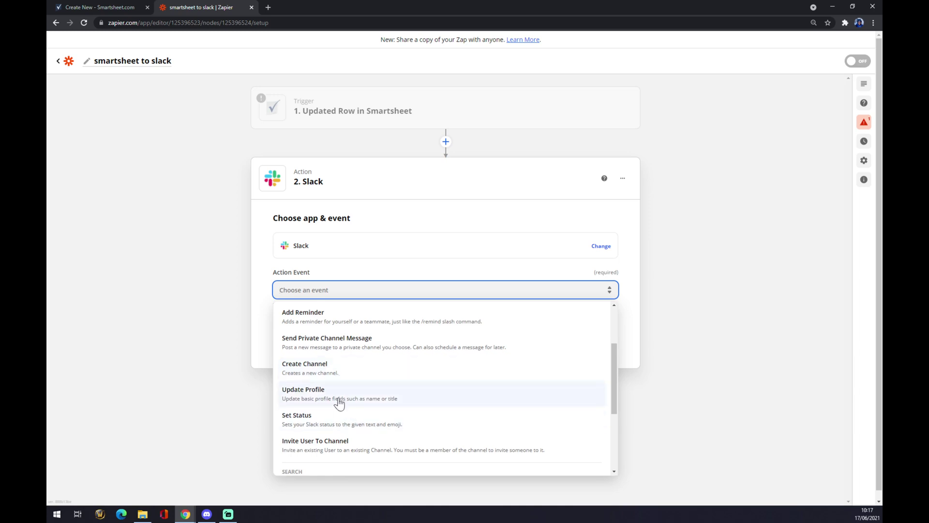
scroll(339, 401, up, 2)
scroll(339, 404, down, 2)
click(332, 395)
click(436, 340)
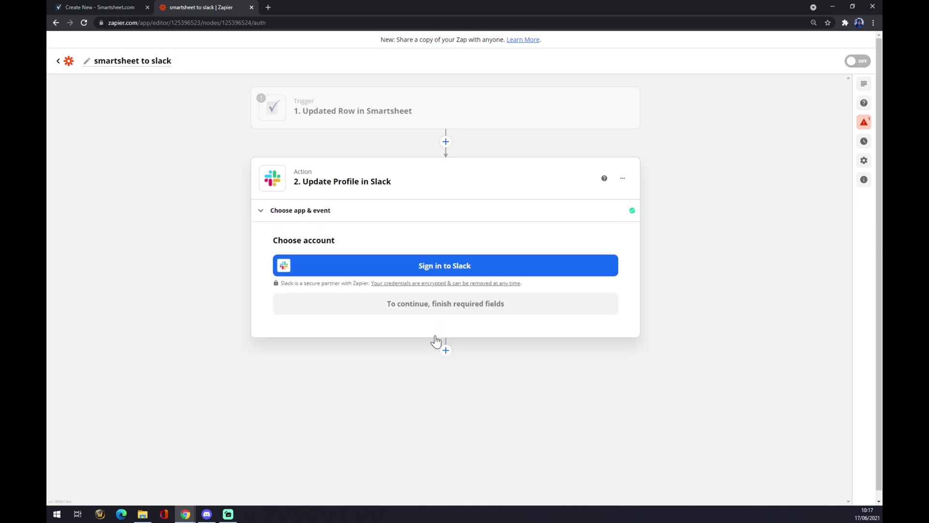